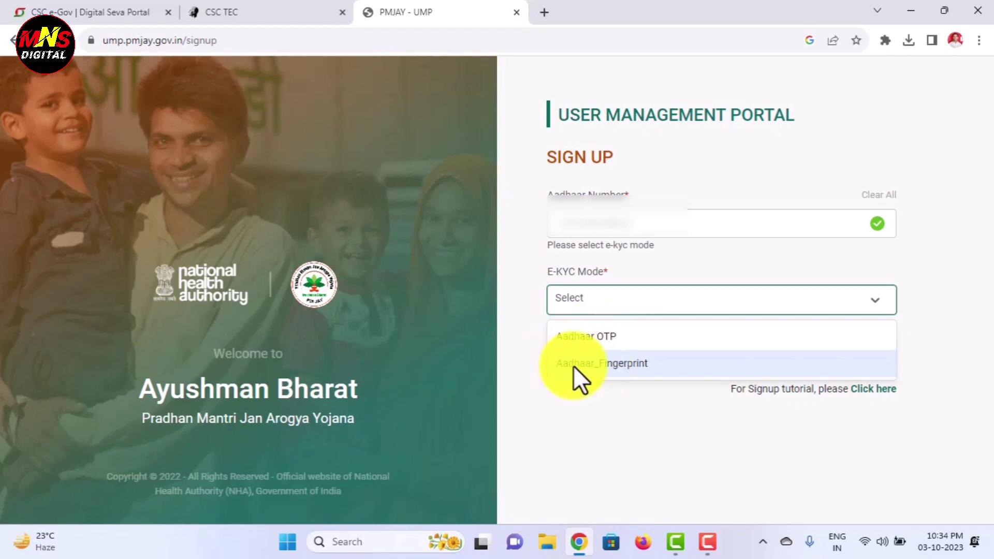
- Choose Aadhaar OTP as the e-KYC mode, accept the consent declaration and request the OTP
left_click(588, 336)
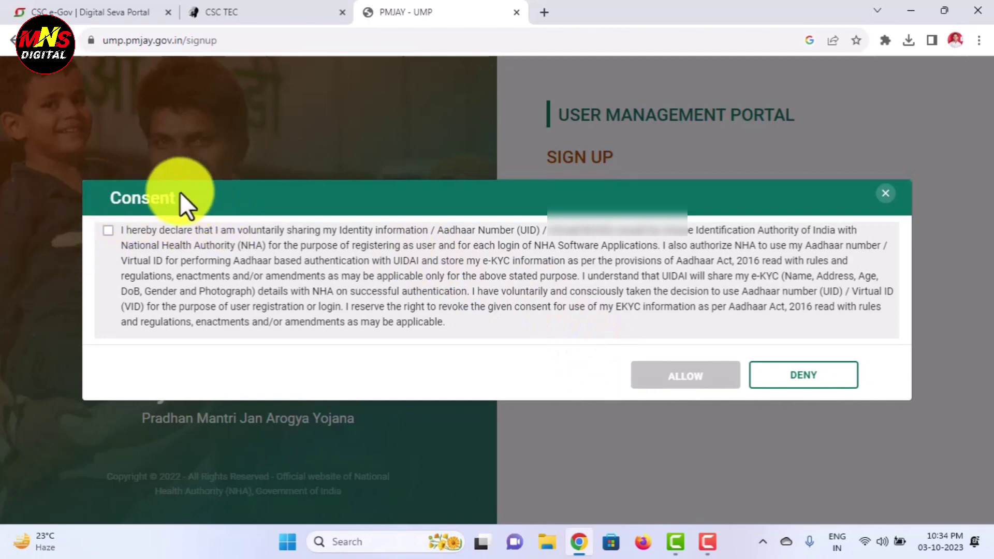
left_click(108, 230)
left_click(684, 381)
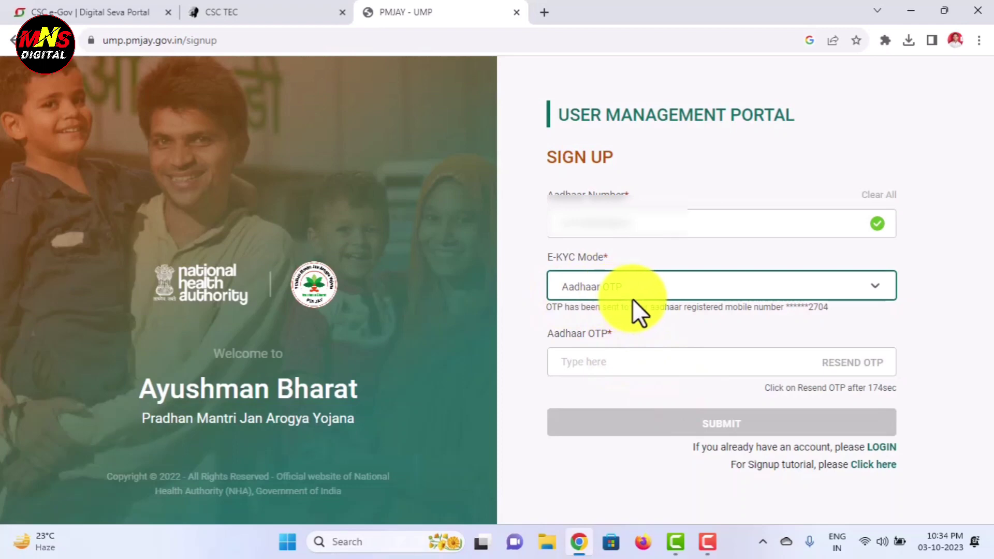
- Enter the received Aadhaar OTP and submit it to complete e-KYC
left_click(591, 369)
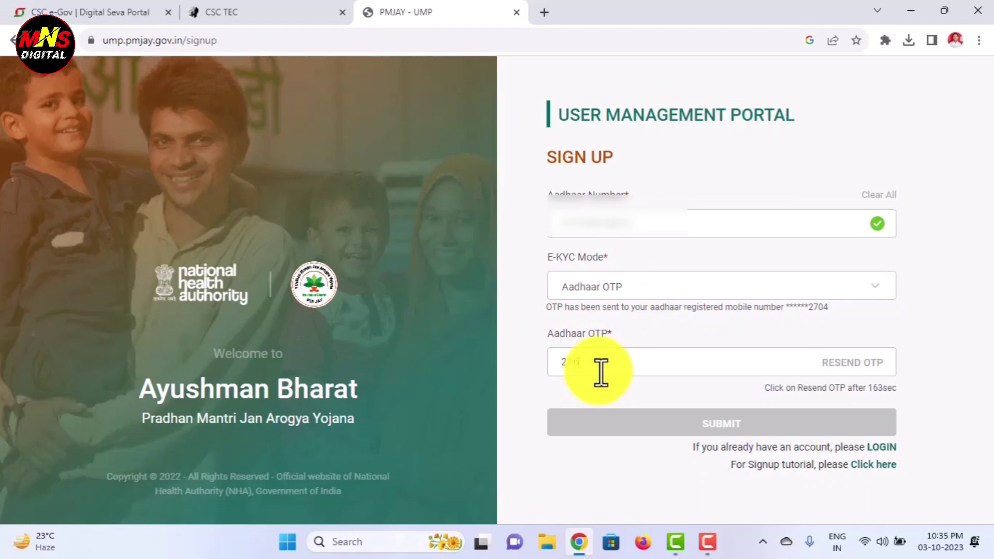
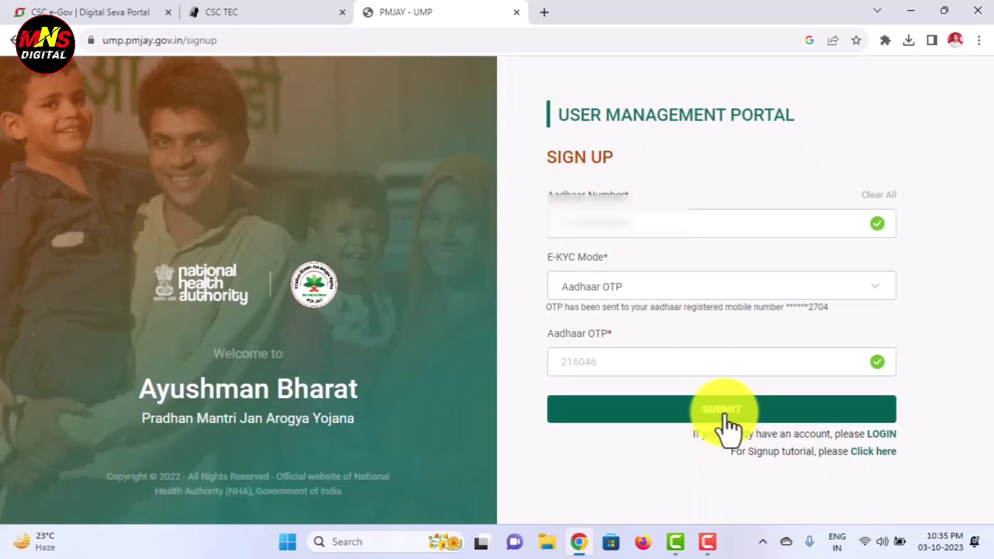
left_click(725, 414)
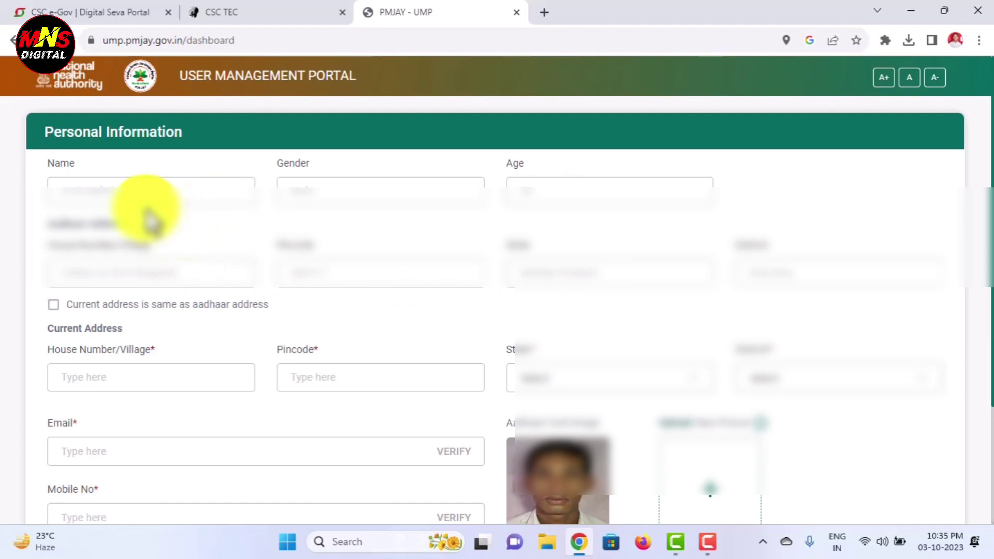
- Make the current address the same as the Aadhaar address
left_click(54, 305)
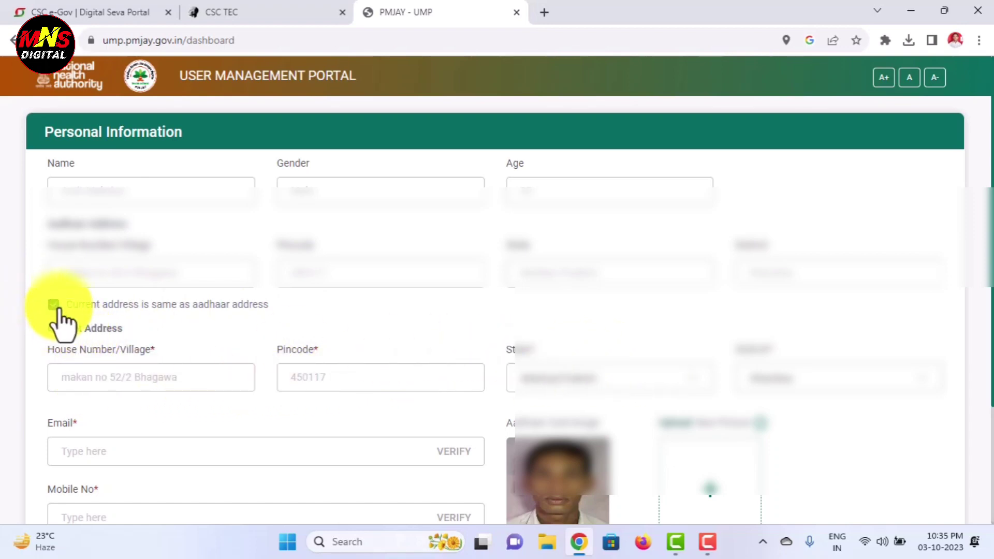
left_click(54, 305)
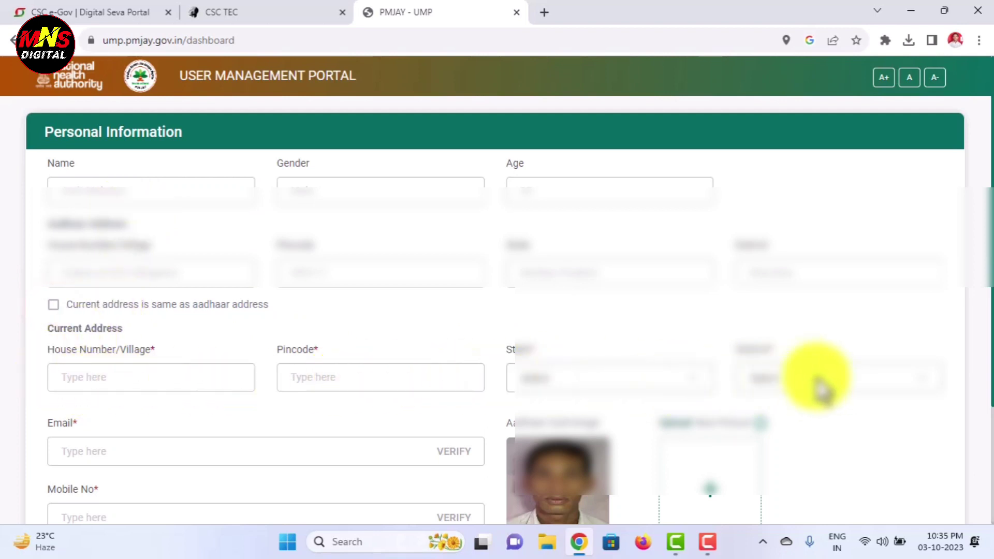
left_click(53, 307)
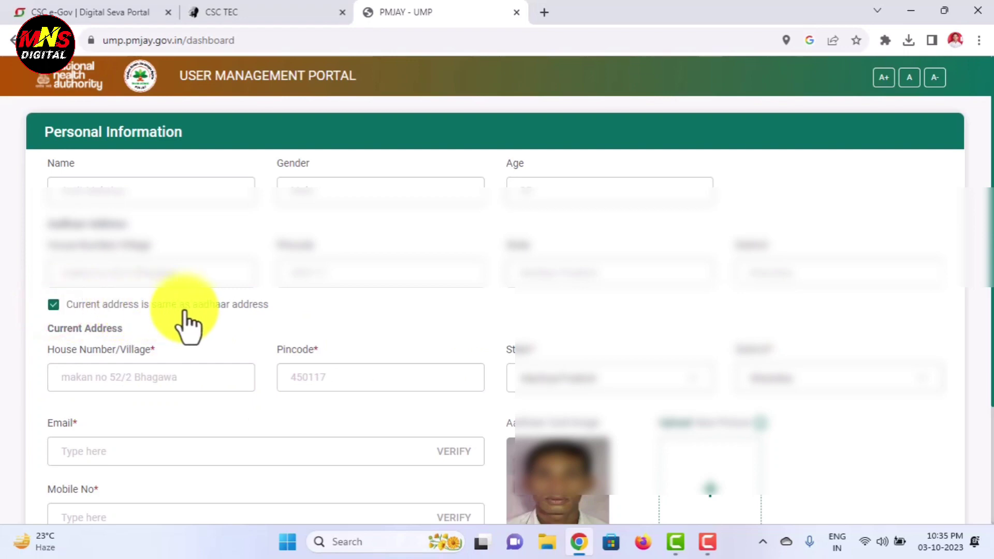
- Paste the operator's e-mail address and send a verification link to it
scroll(817, 409, "down", 3)
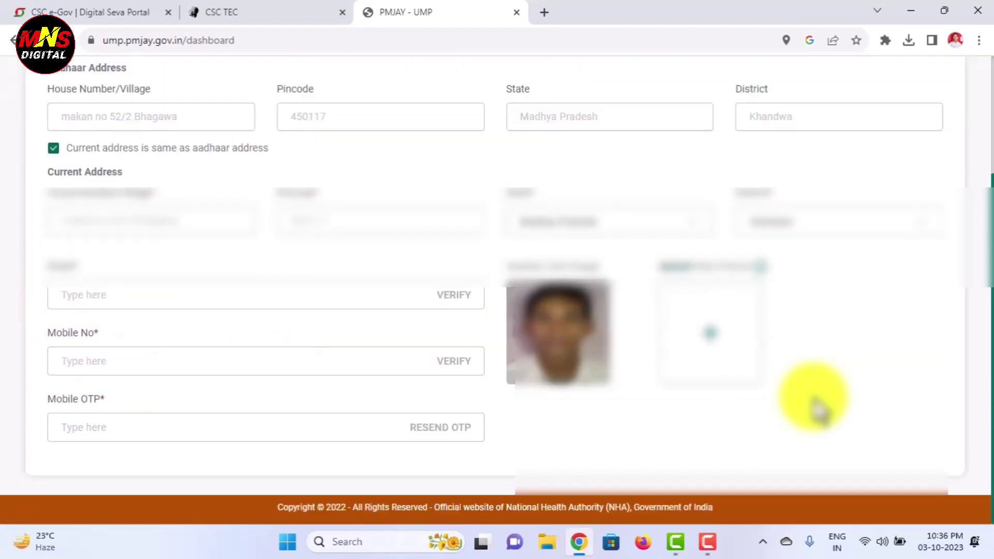
left_click(350, 219)
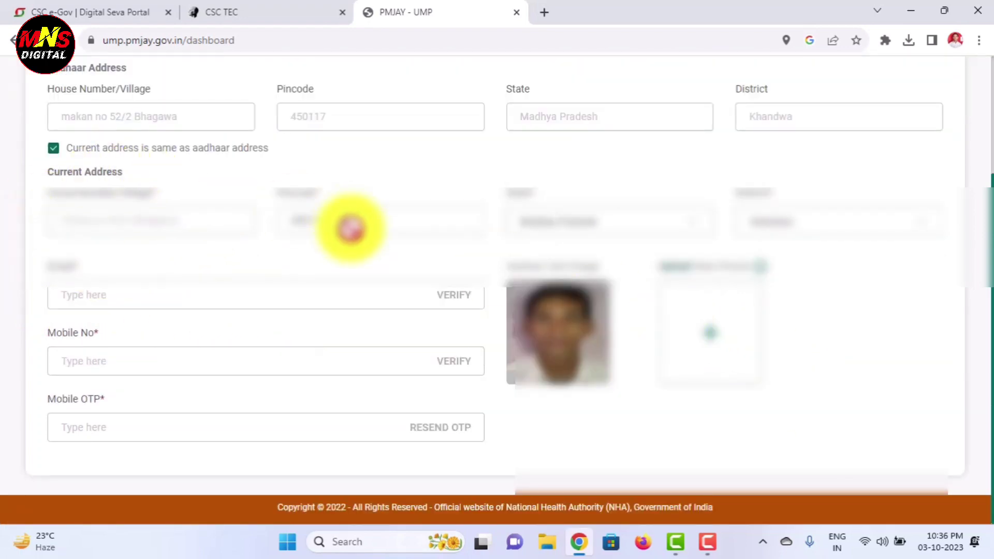
left_click(122, 260)
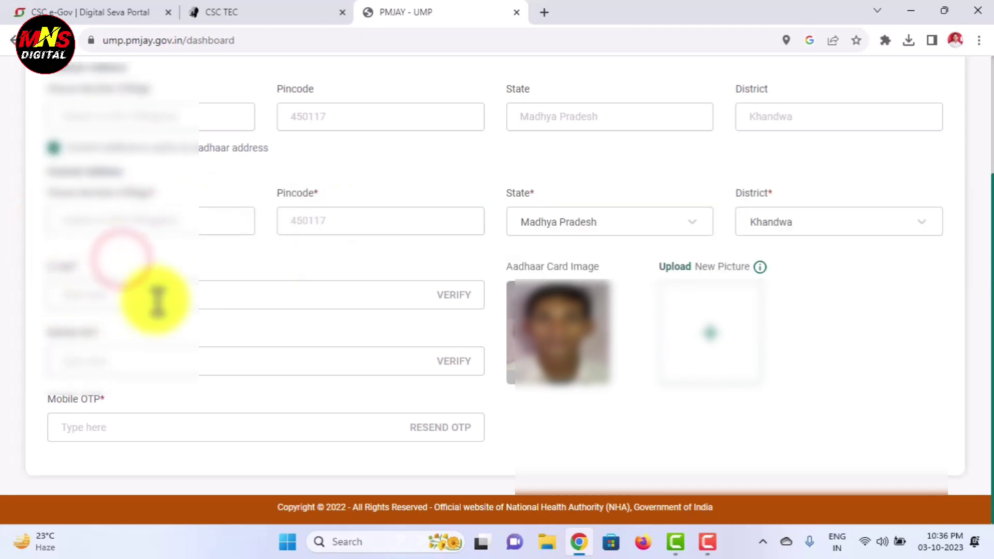
left_click(144, 362)
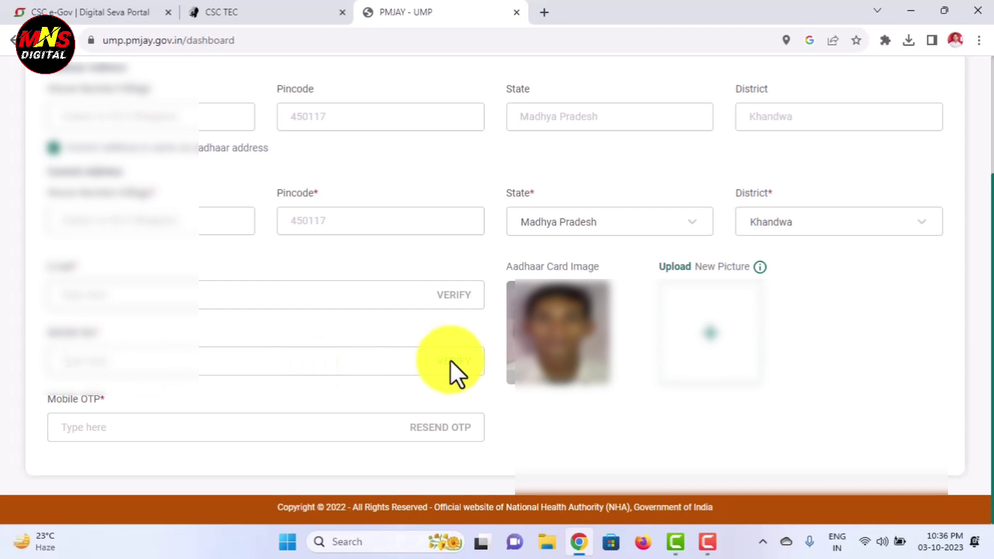
left_click(56, 301)
key("ctrl+v")
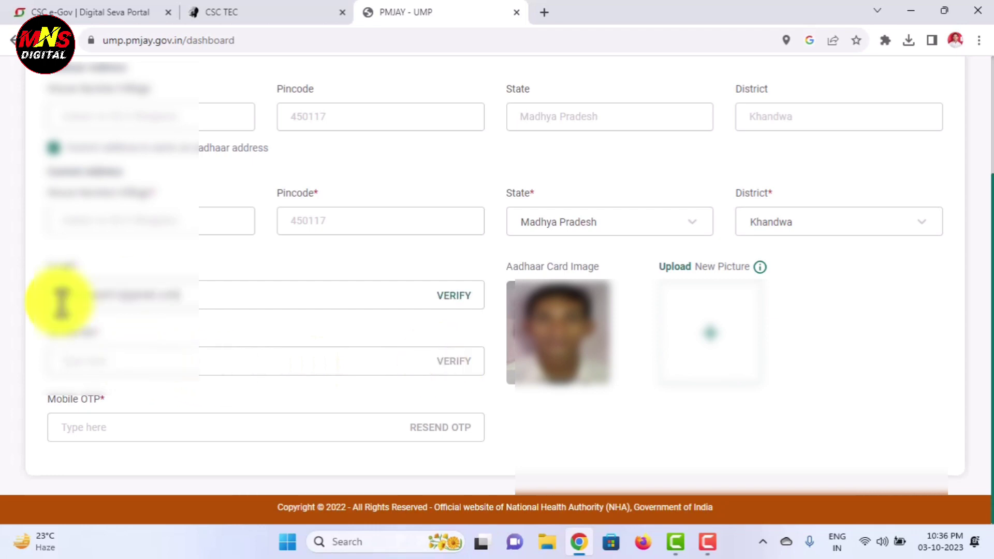
left_click(460, 298)
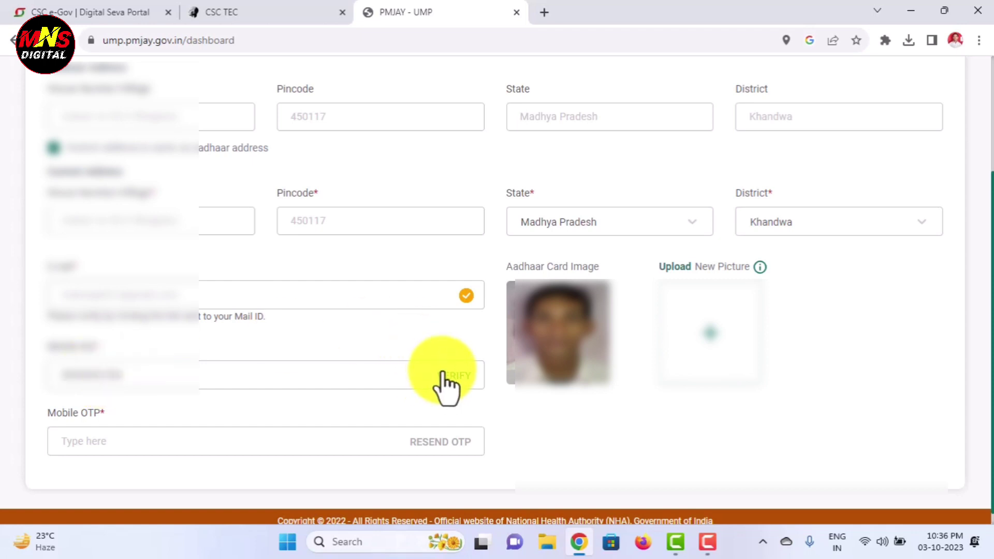
- Send an OTP to the mobile number and enter it in the Mobile OTP field
left_click(463, 374)
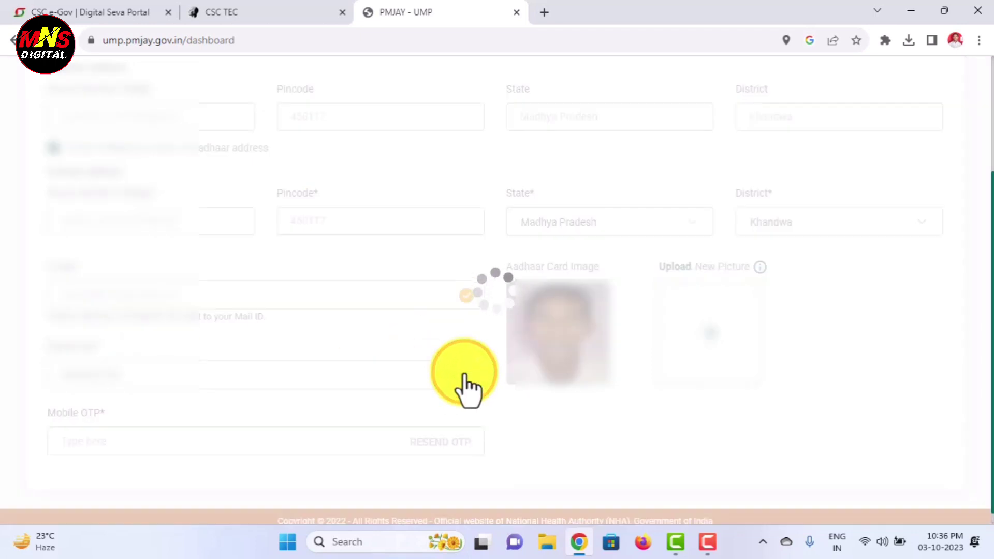
left_click(162, 382)
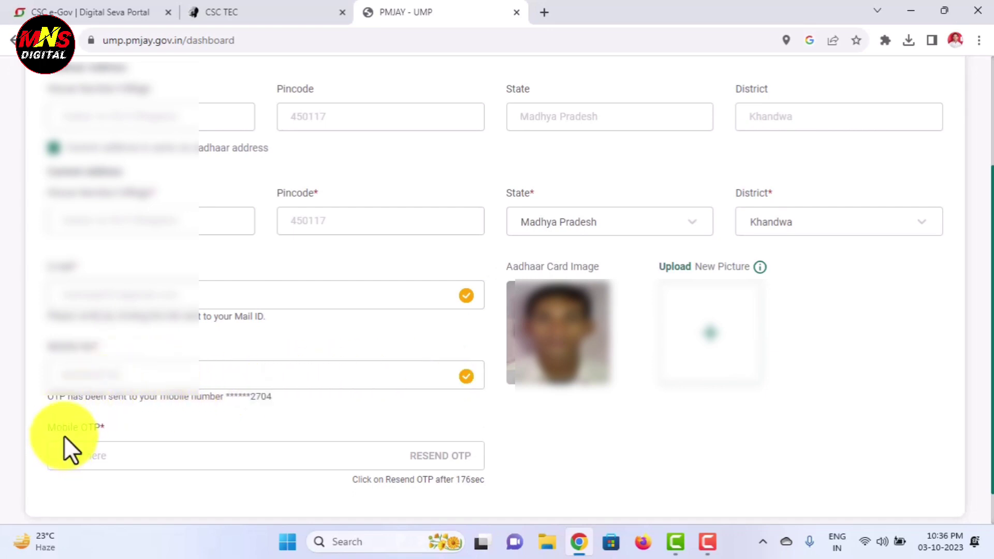
left_click(82, 456)
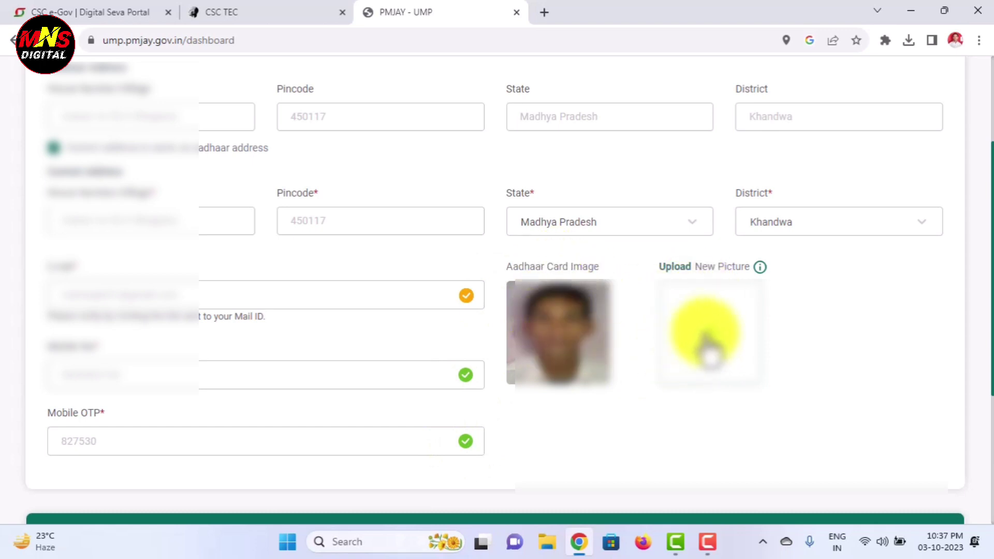
- Upload a photo from New folder (3) as the operator's new profile picture
left_click(713, 351)
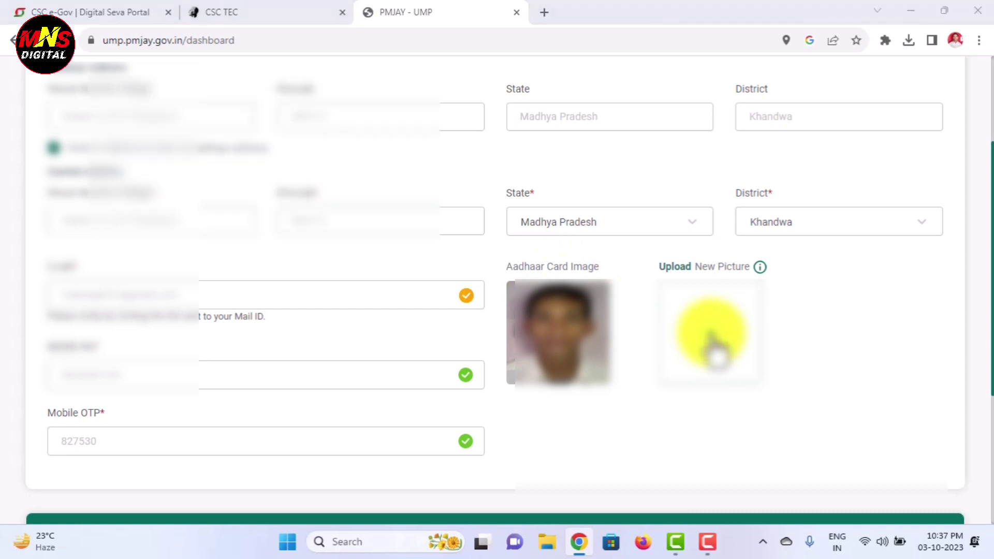
left_click(173, 238)
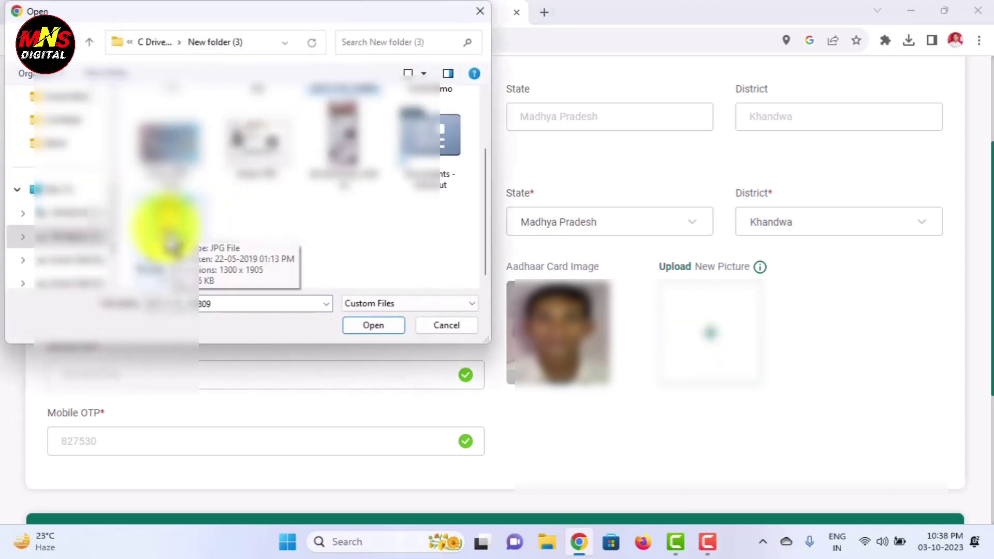
left_click(199, 253)
left_click(373, 325)
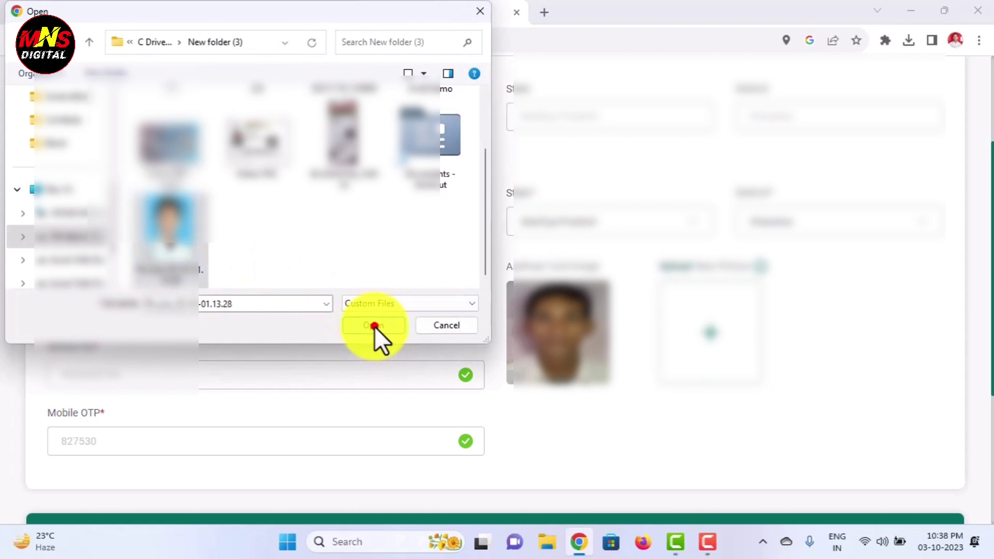
left_click(374, 326)
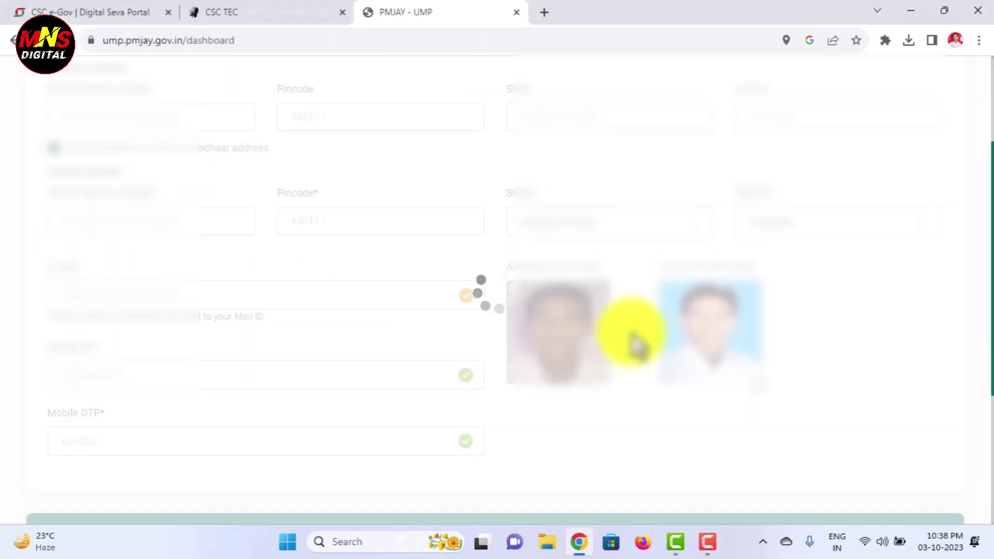
scroll(639, 310, "down", 1)
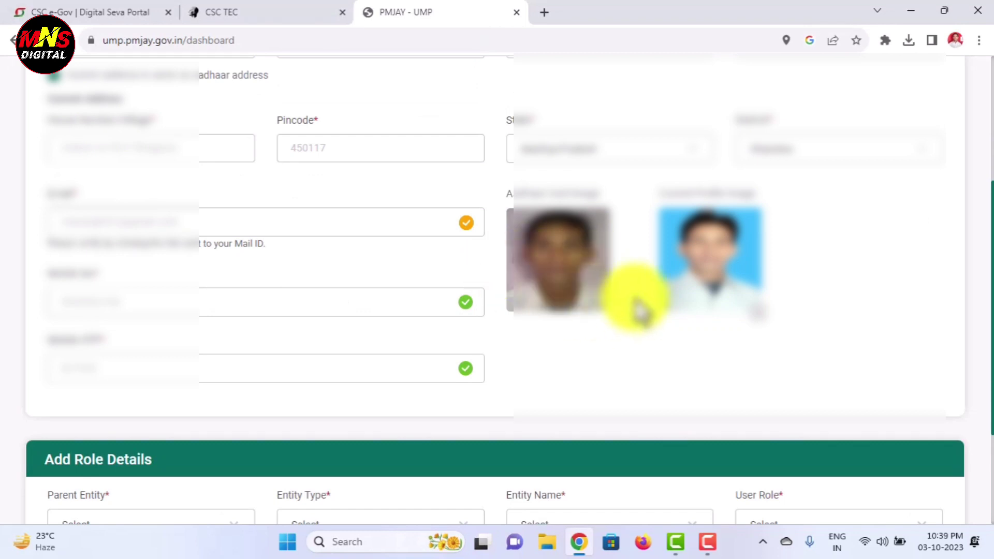
- Select SHA UP as the Parent Entity in Add Role Details
scroll(640, 310, "down", 3)
left_click_drag(40, 300, 186, 310)
left_click(185, 309)
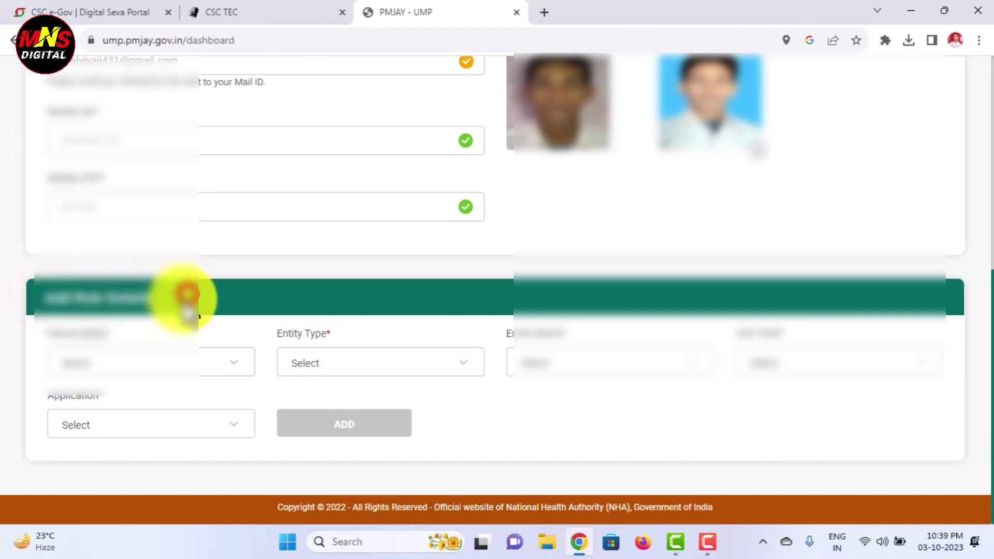
left_click(129, 364)
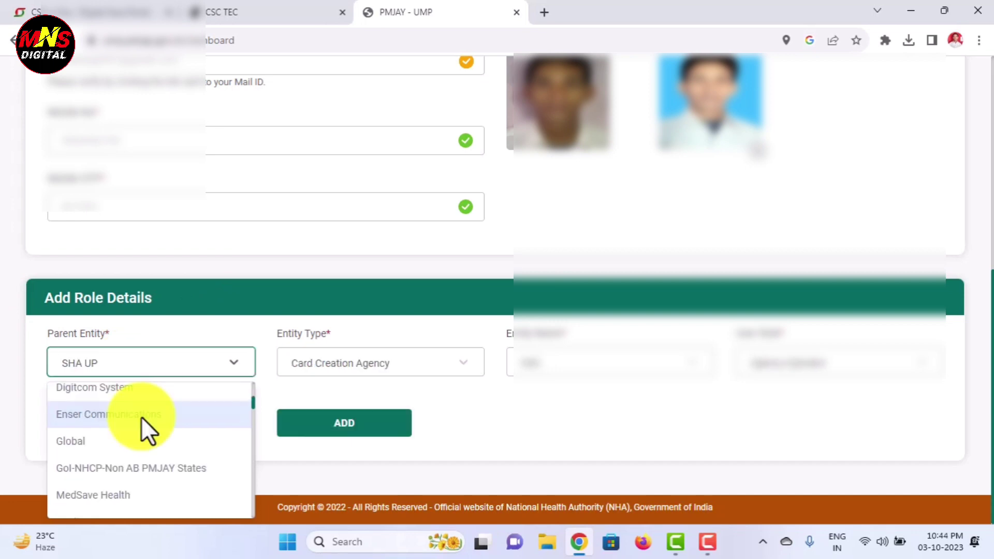
scroll(142, 435, "down", 4)
scroll(135, 430, "up", 4)
scroll(133, 431, "up", 3)
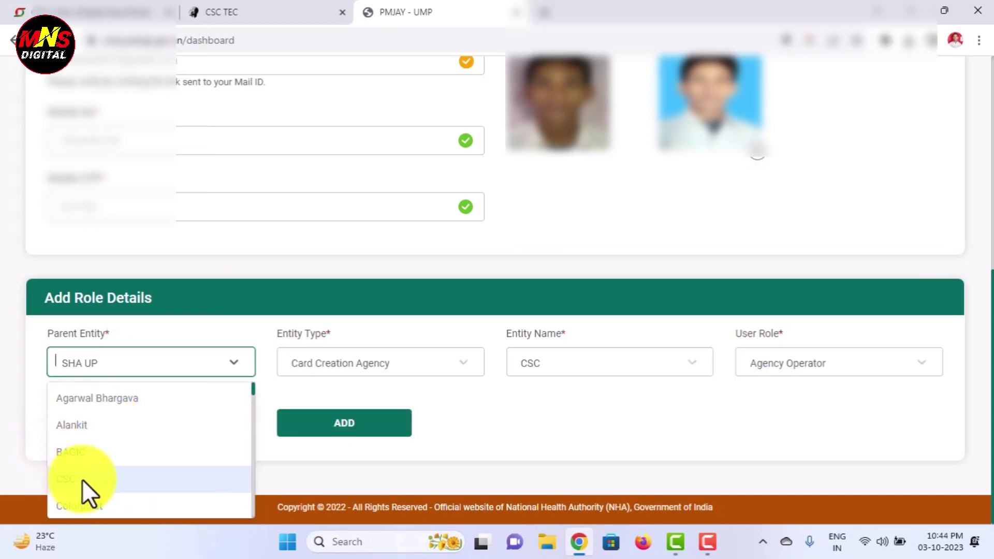
left_click(122, 361)
left_click(122, 361)
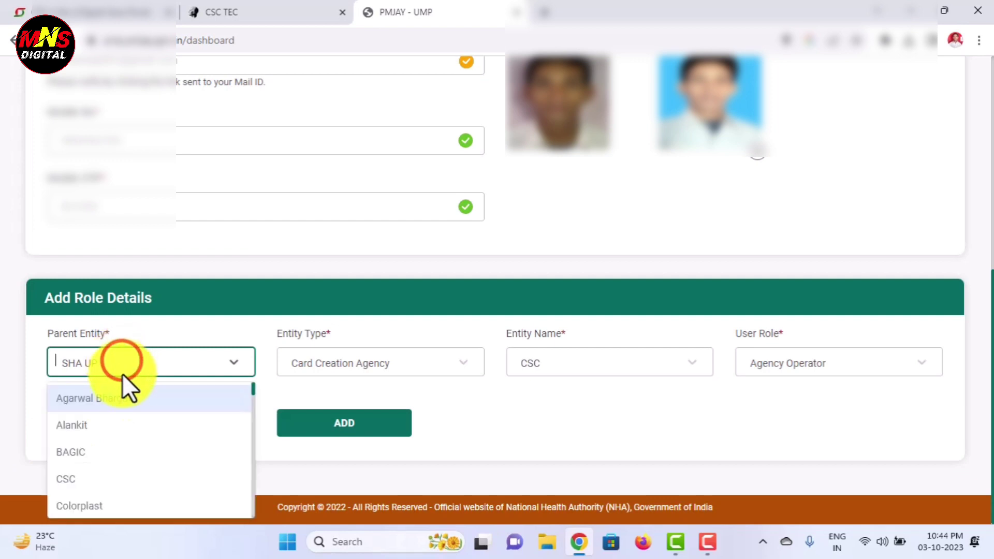
scroll(124, 440, "down", 6)
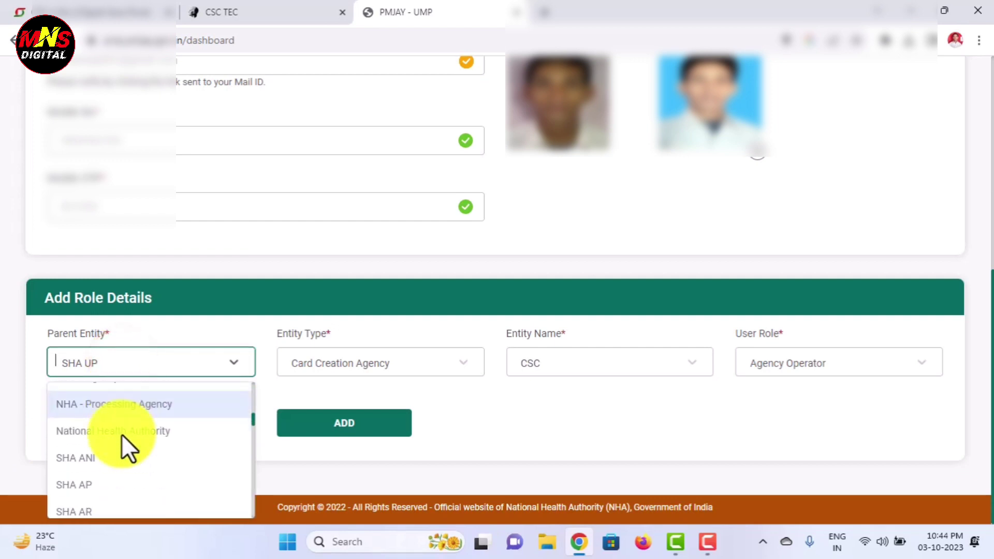
scroll(122, 434, "down", 1)
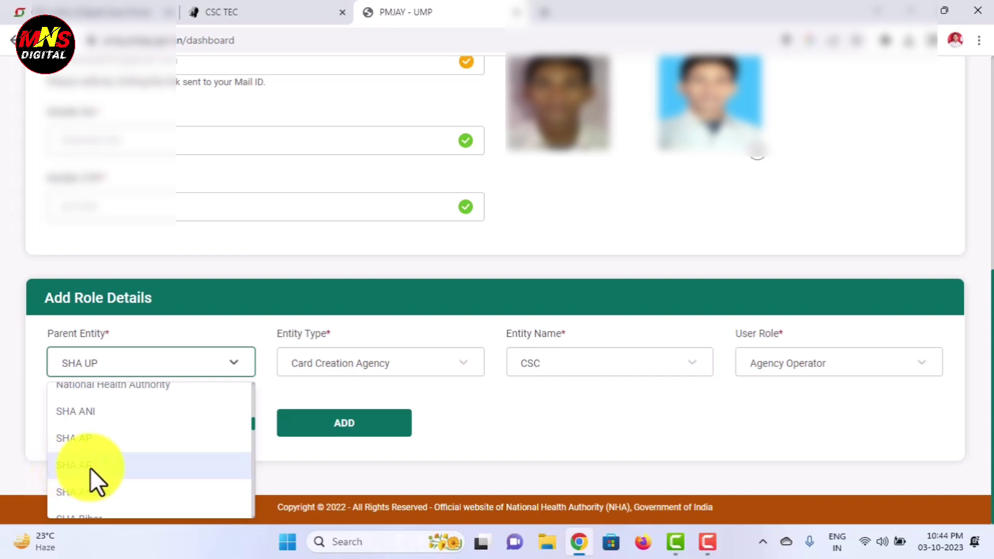
scroll(97, 448, "down", 1)
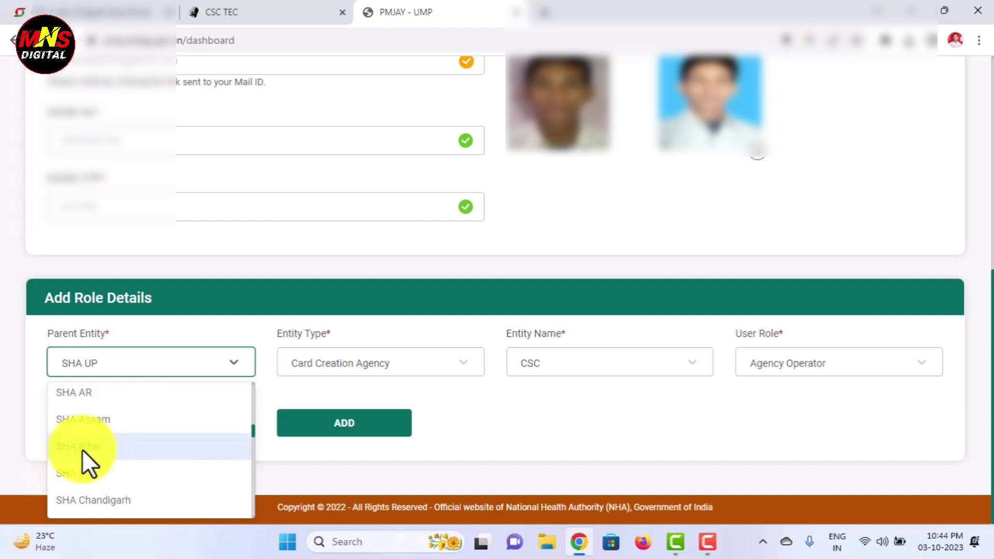
scroll(111, 461, "down", 3)
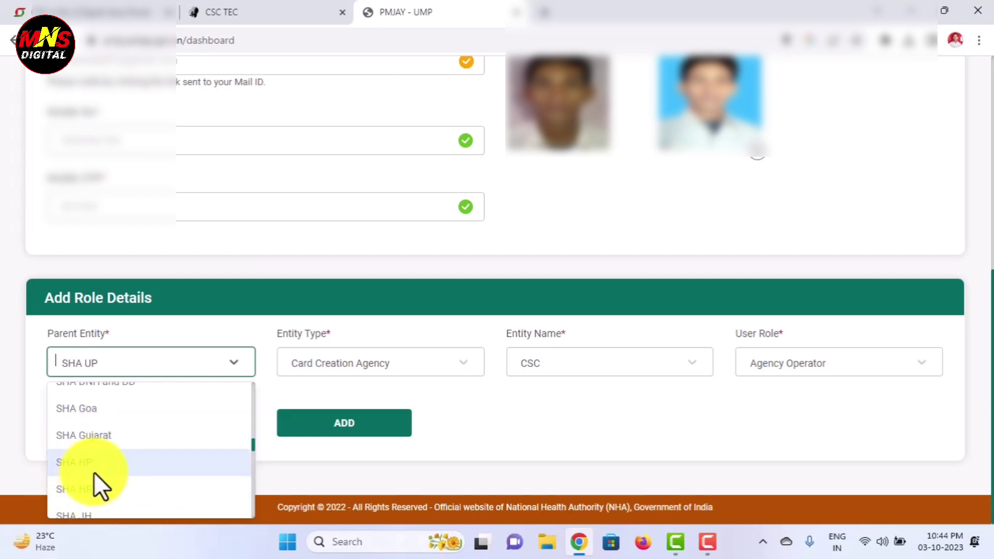
scroll(91, 475, "down", 2)
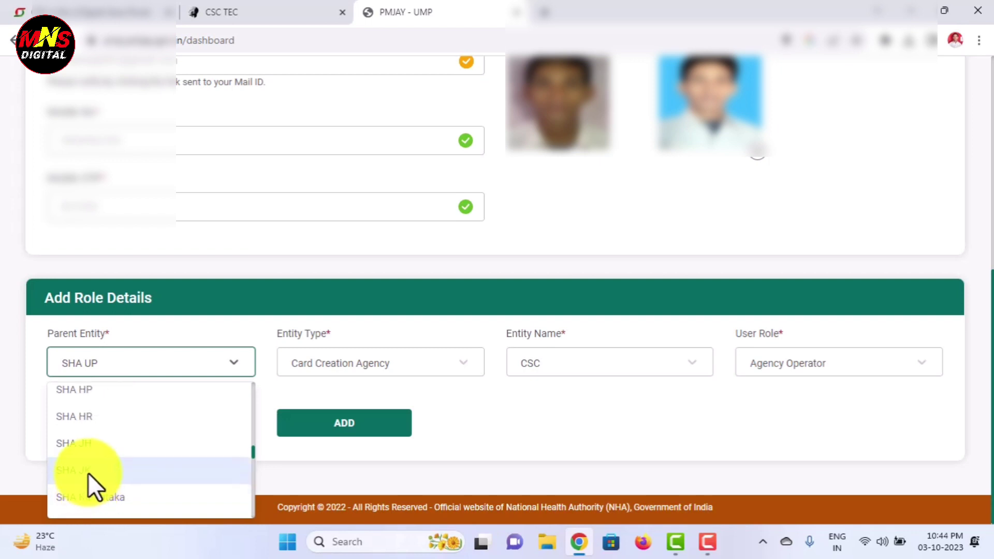
scroll(107, 471, "down", 2)
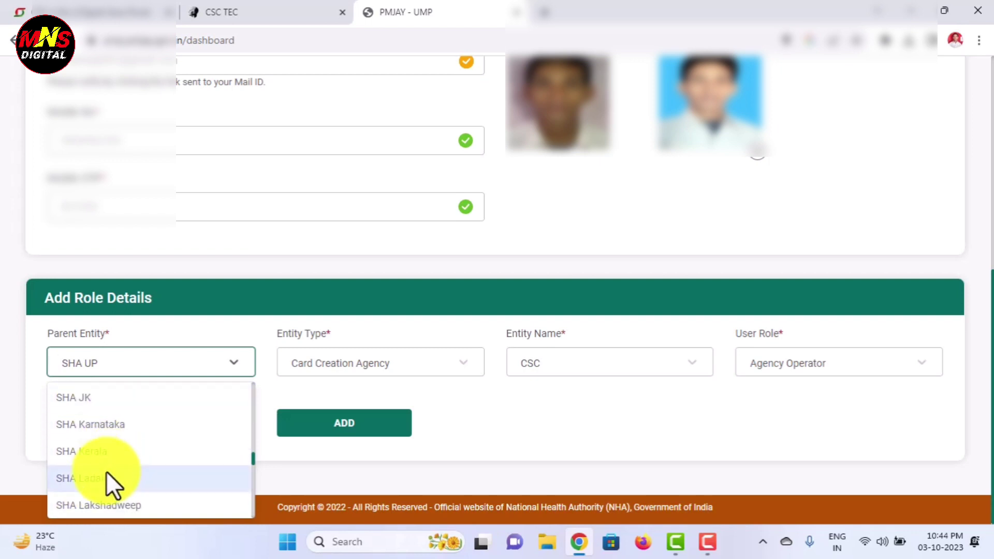
scroll(106, 464, "down", 2)
scroll(105, 458, "down", 2)
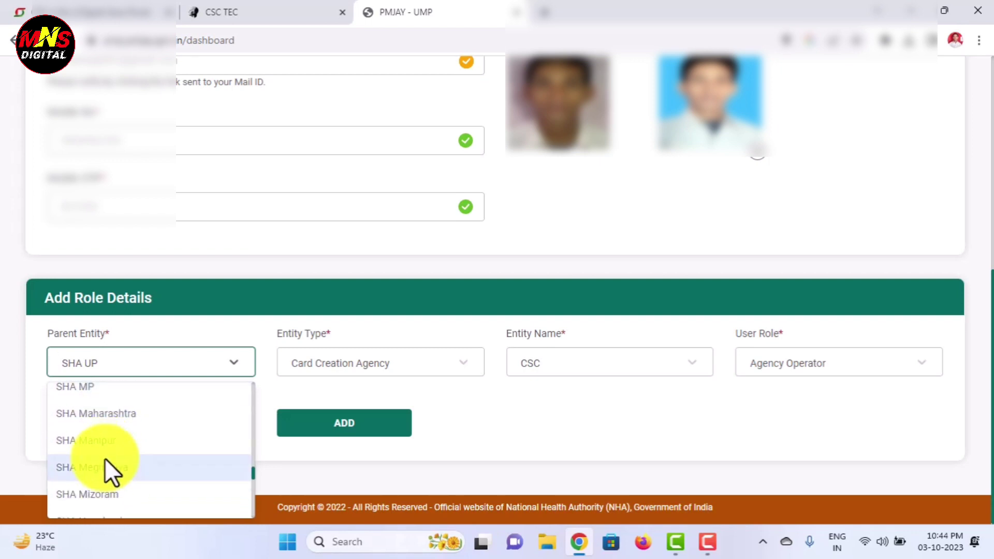
left_click(132, 367)
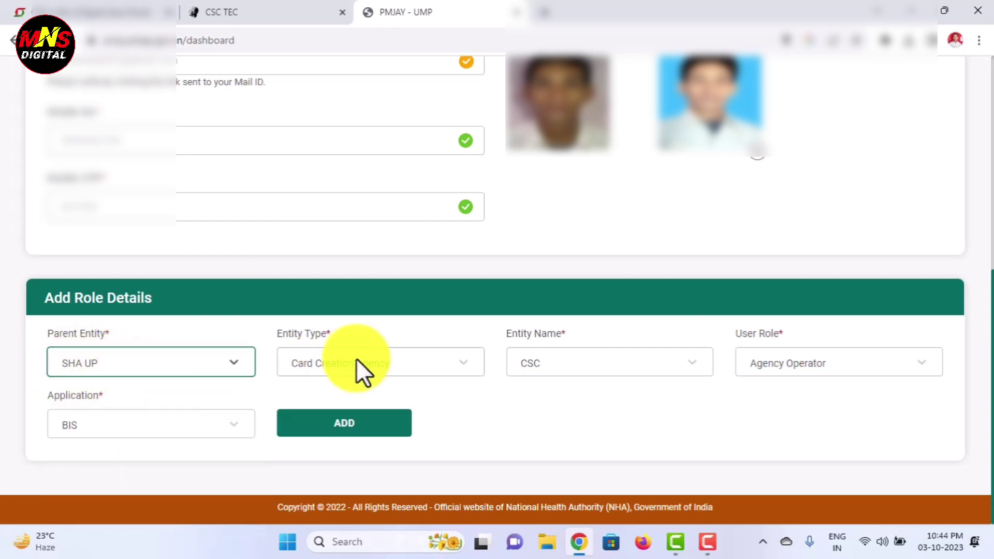
- Set entity type Card Creation Agency, entity name CSC, role Agency Operator, and application BIS
left_click(333, 356)
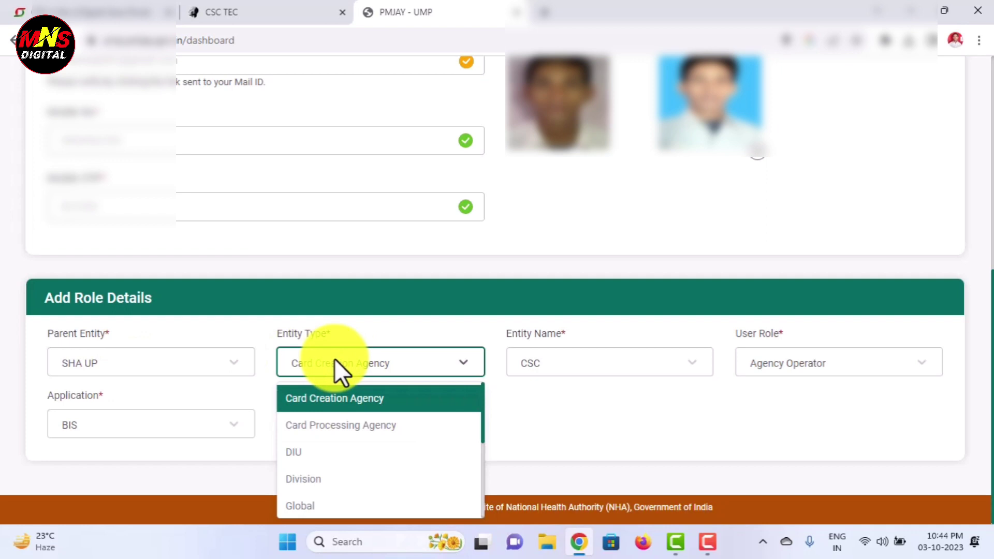
left_click(362, 403)
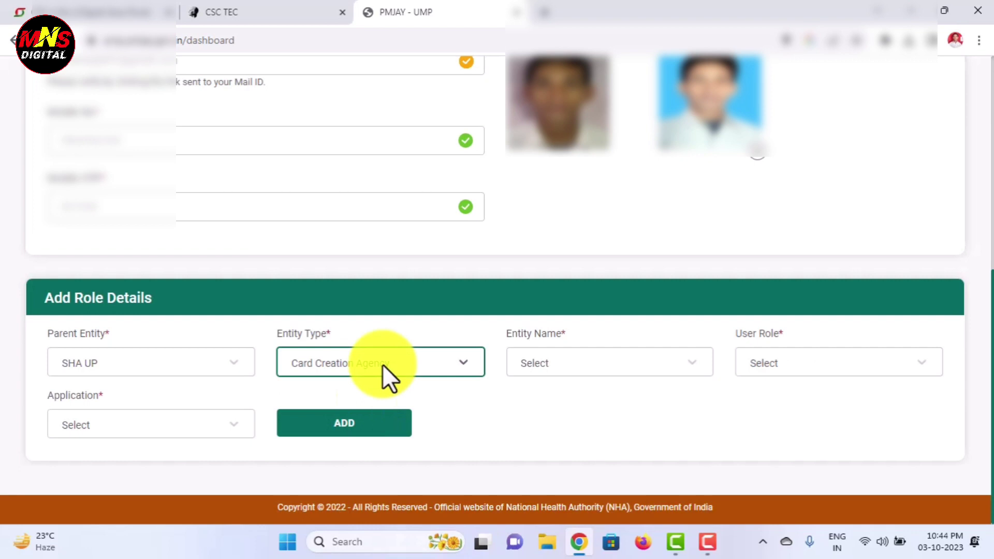
left_click(562, 364)
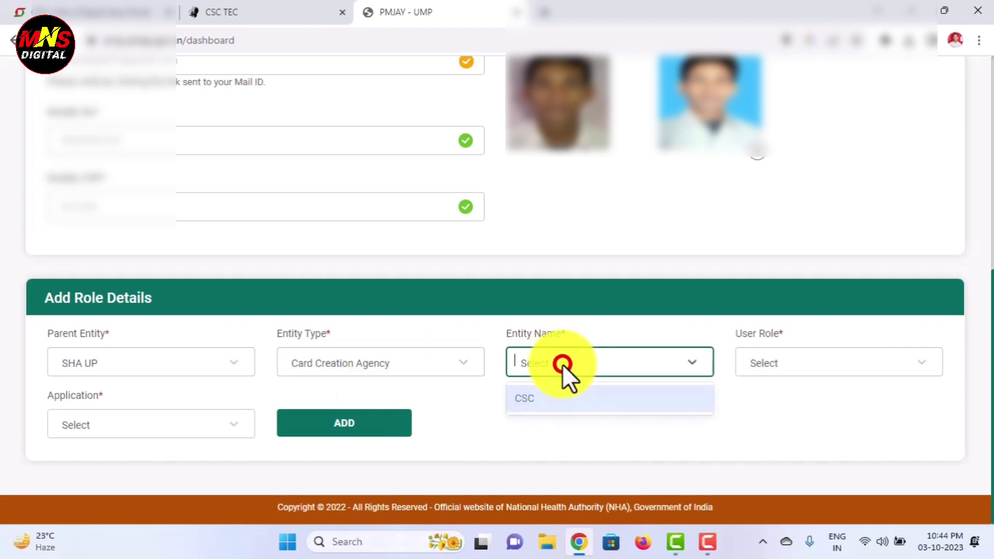
left_click(535, 402)
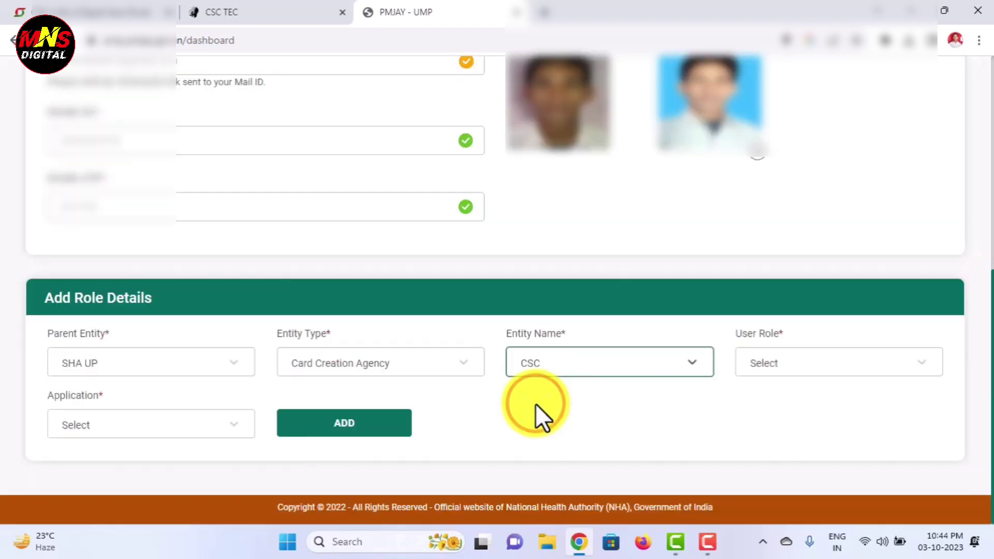
left_click(768, 367)
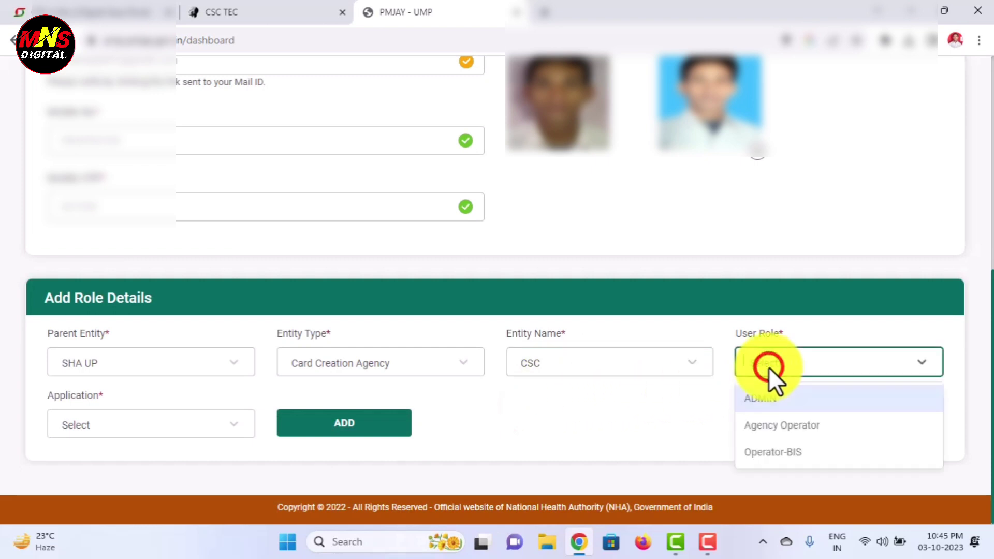
left_click(789, 427)
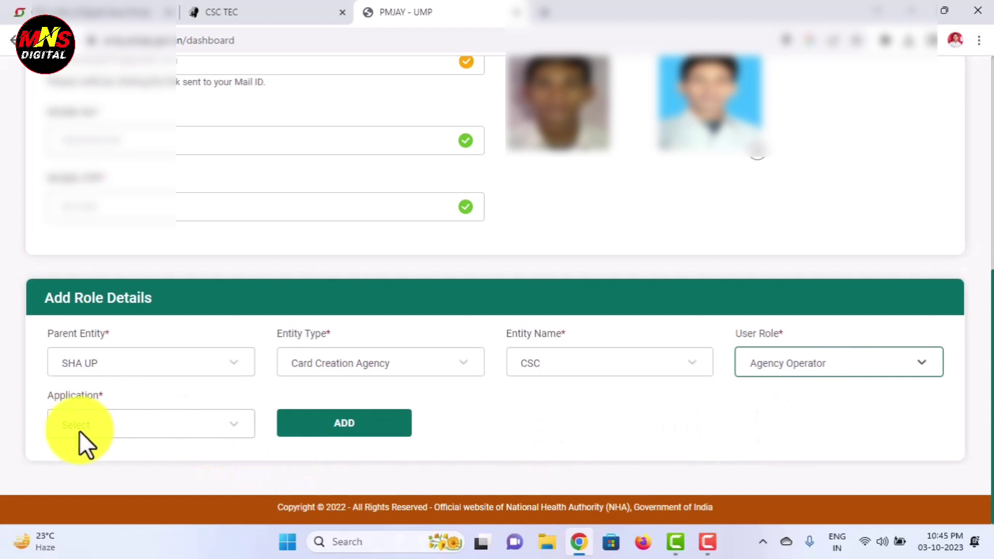
left_click(123, 424)
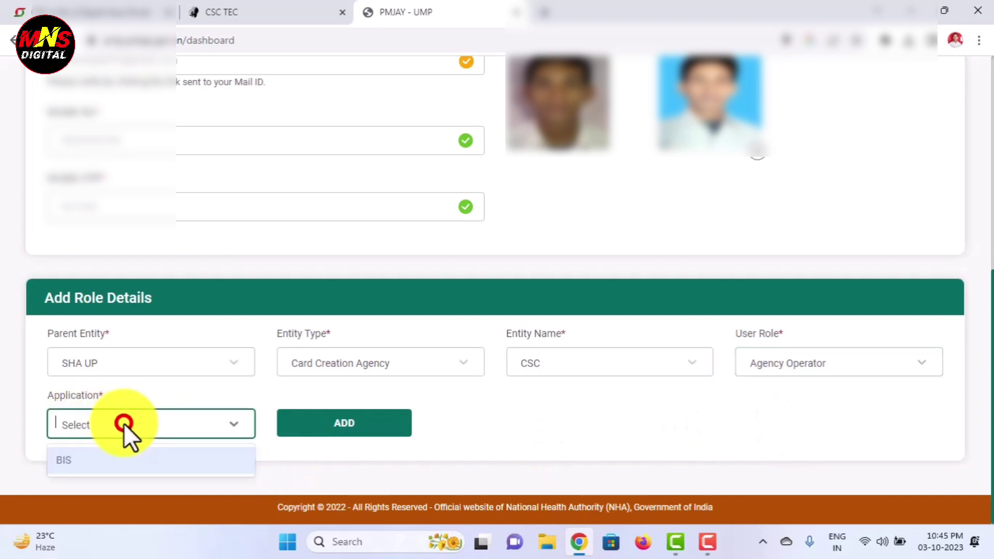
left_click(91, 457)
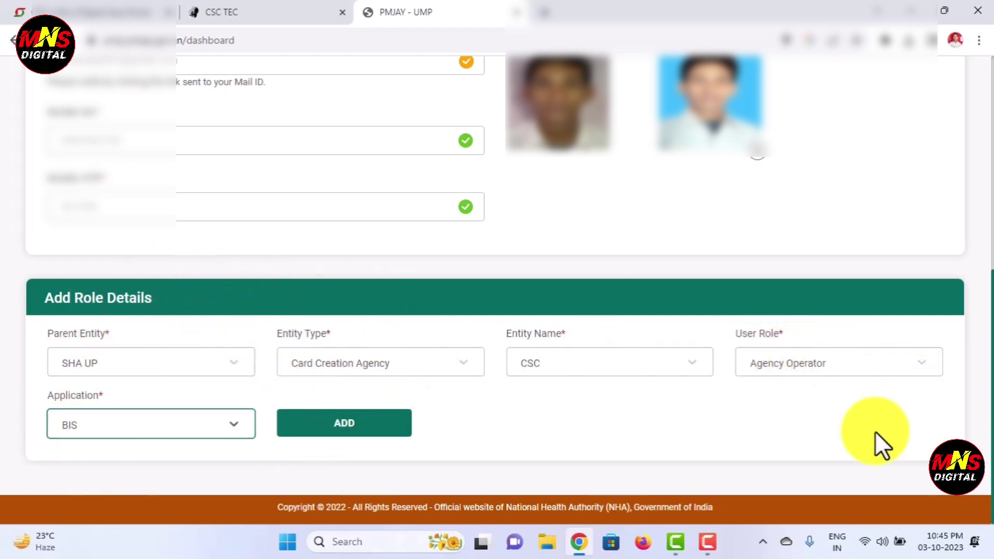
- Add the Agency Operator role to the user's role table
left_click(352, 435)
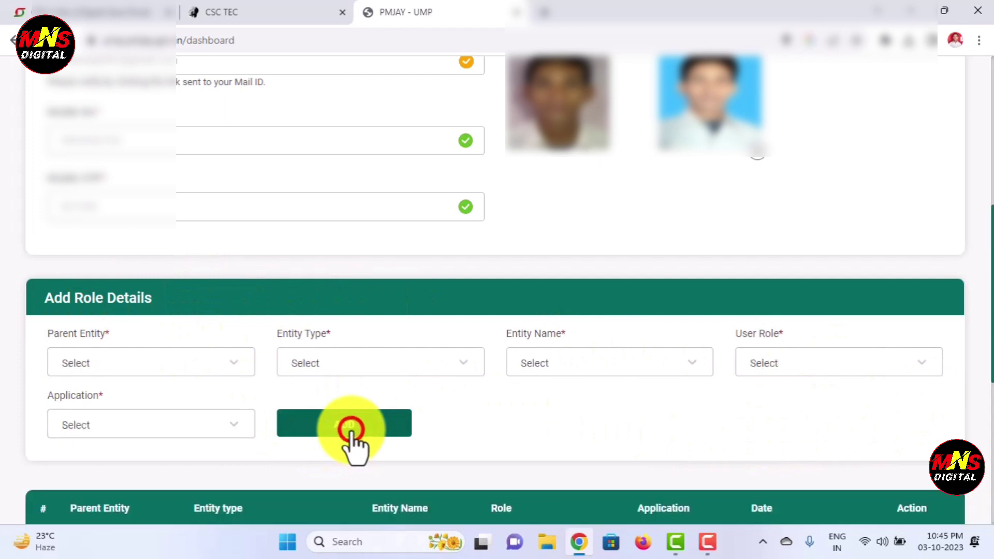
scroll(473, 403, "down", 4)
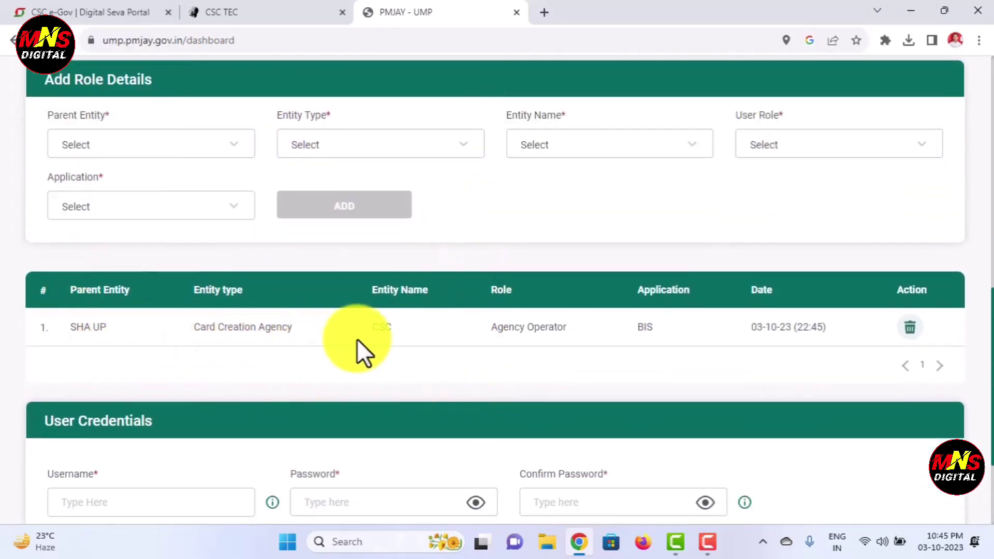
scroll(924, 357, "down", 3)
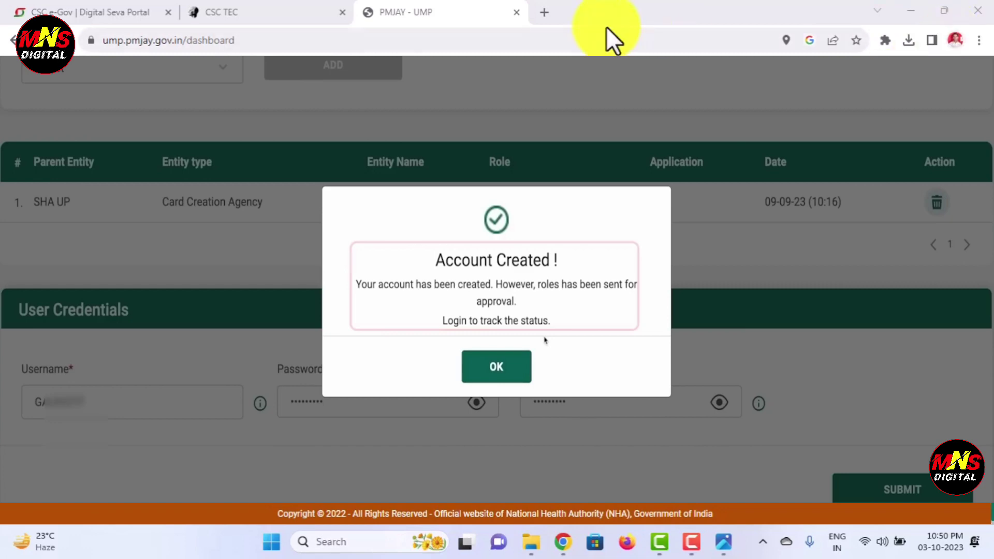
- Verify the account using the link in Gmail's PMJAY email, then close the confirmation page
key("Return")
left_click(545, 12)
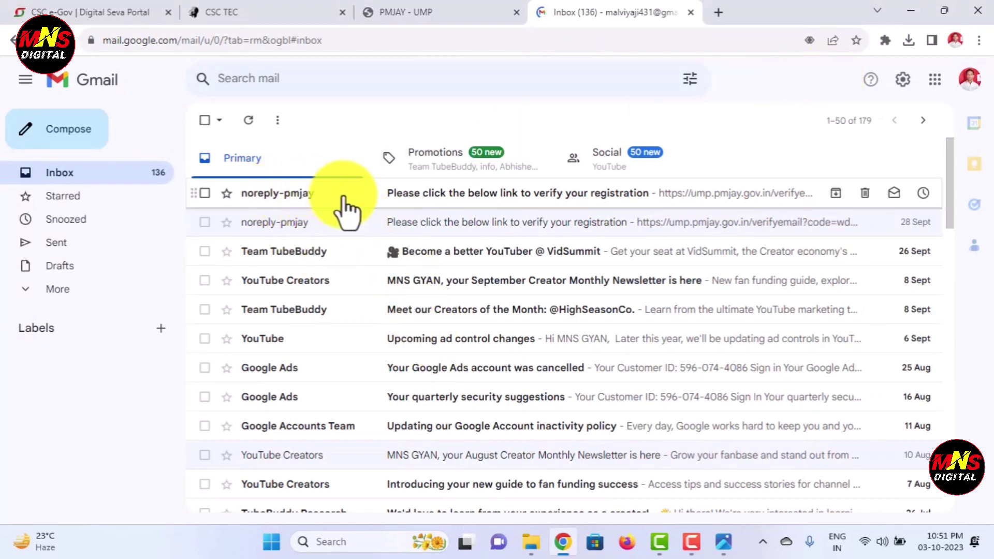
left_click(429, 195)
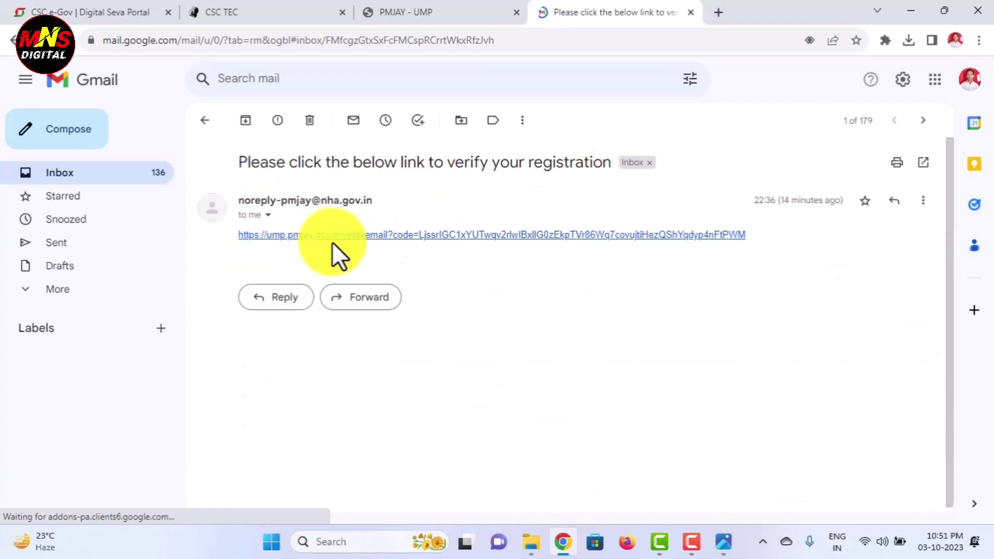
left_click(372, 237)
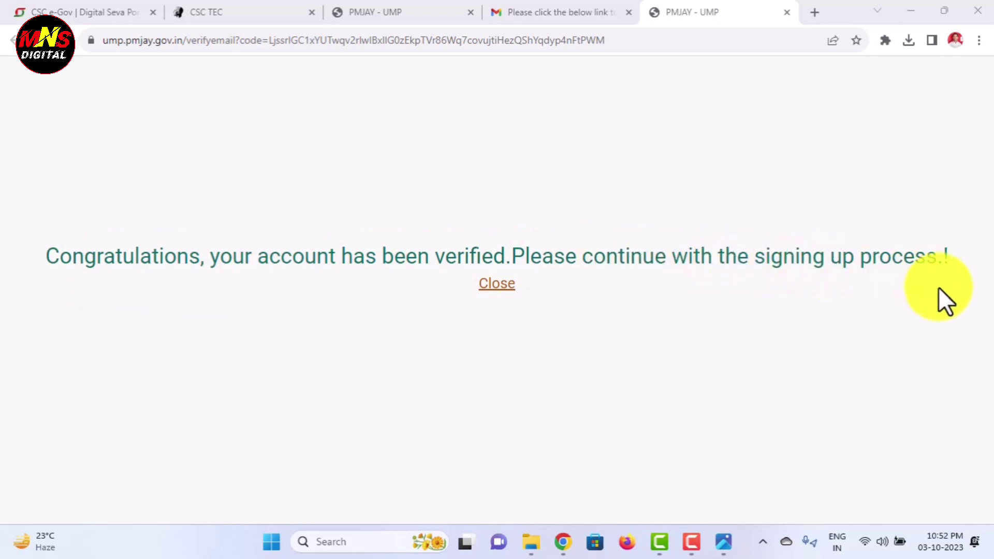
left_click(498, 284)
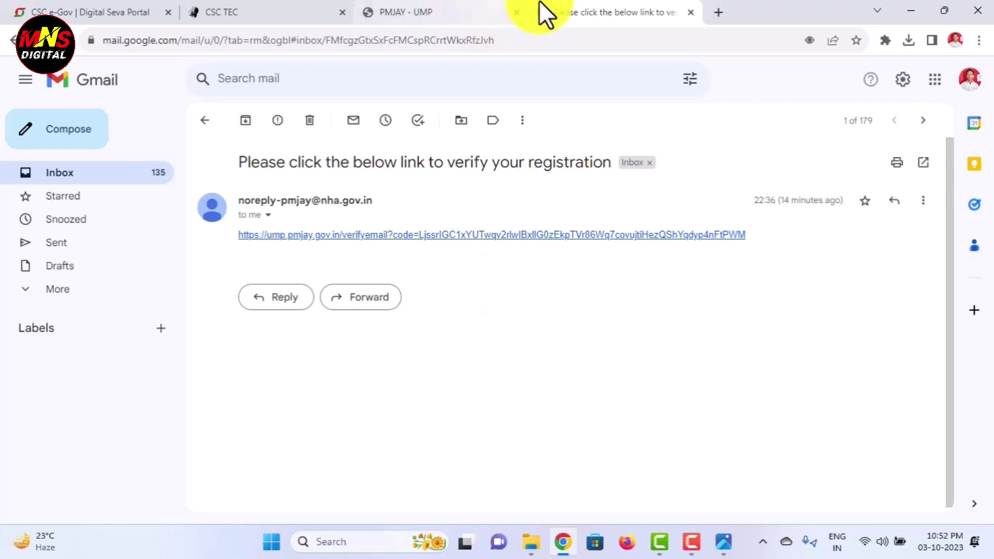
- Open beneficiary.nha.gov.in in a new browser tab
left_click(715, 10)
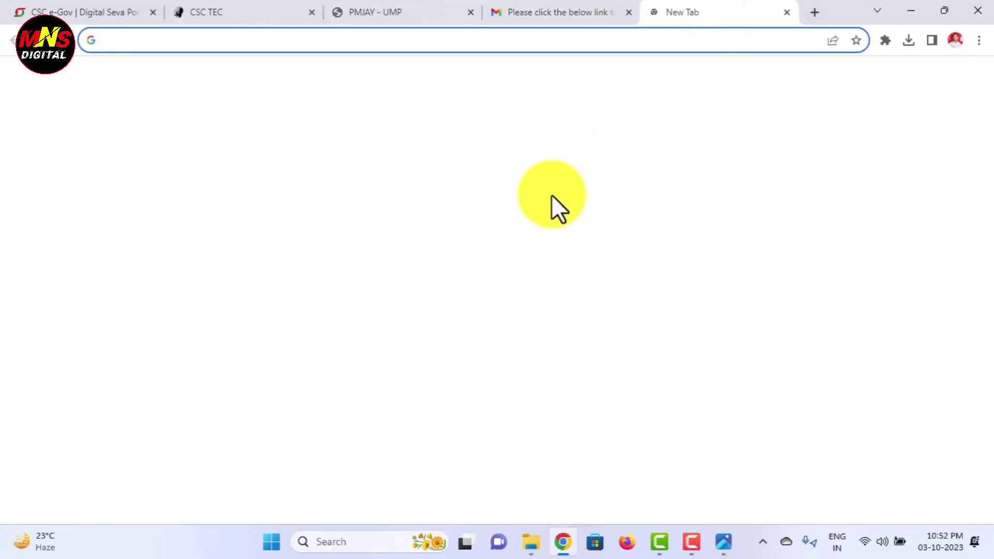
left_click(458, 288)
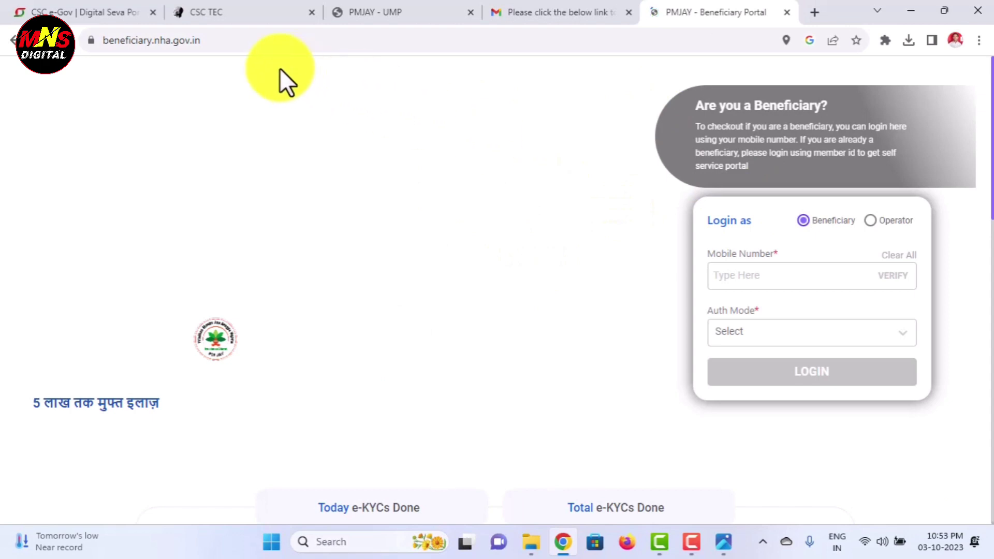
left_click(307, 41)
left_click(304, 40)
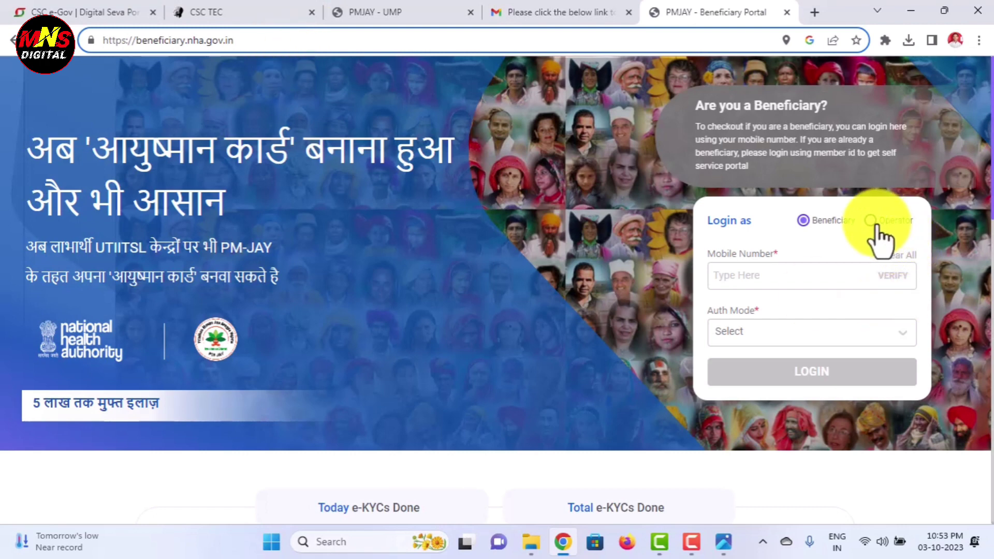
- Choose Operator as the login type and open the Authentication Mode choices
left_click(871, 221)
left_click(750, 275)
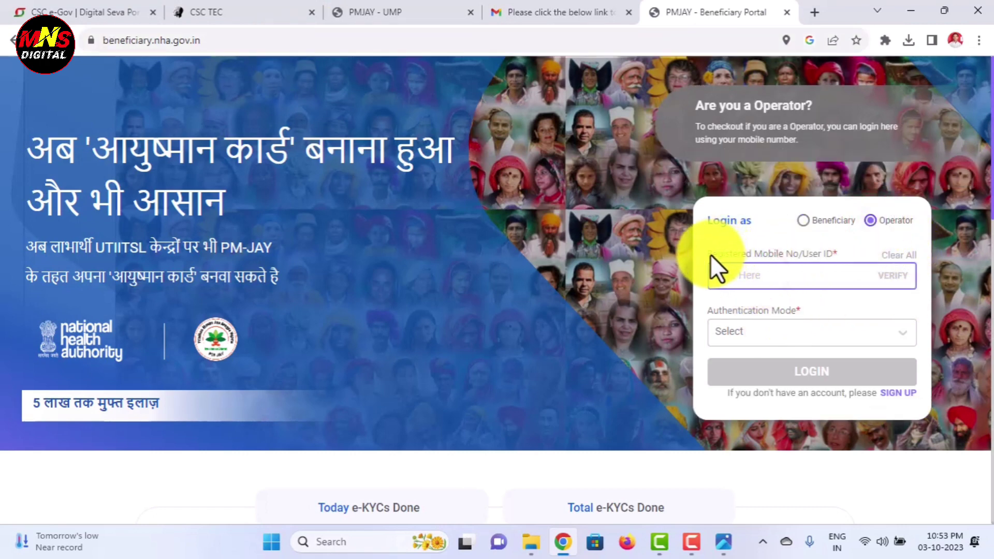
left_click_drag(800, 241, 830, 258)
left_click(843, 254)
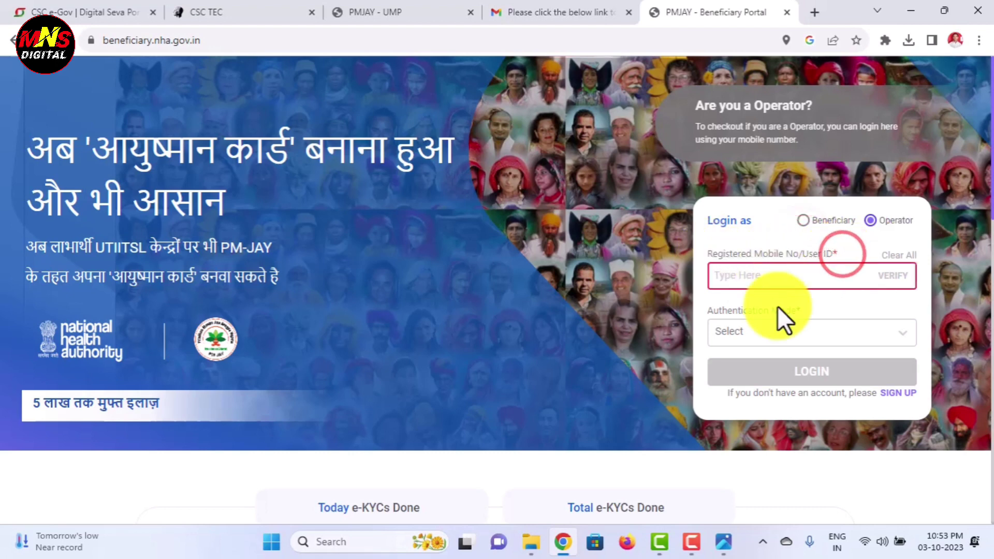
left_click(744, 336)
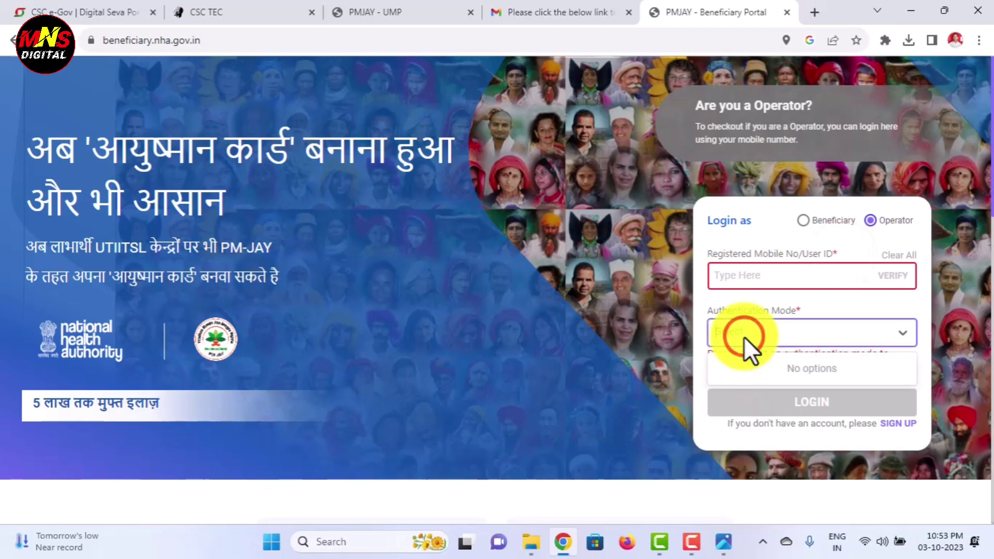